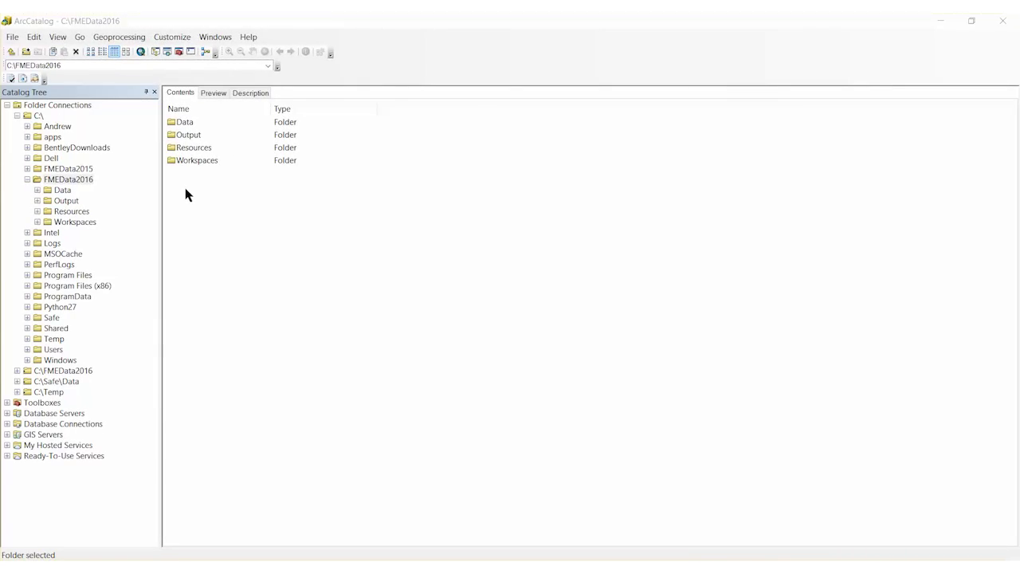
# Create a new file geodatabase named Community in the Data\Amenities folder.
pyautogui.doubleClick(182, 122)
pyautogui.doubleClick(181, 130)
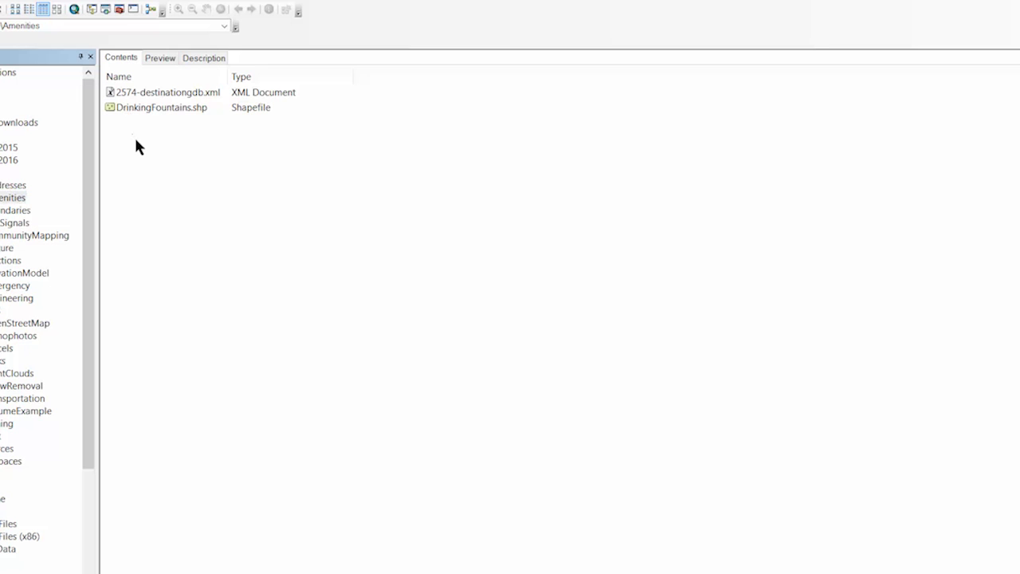
pyautogui.rightClick(136, 146)
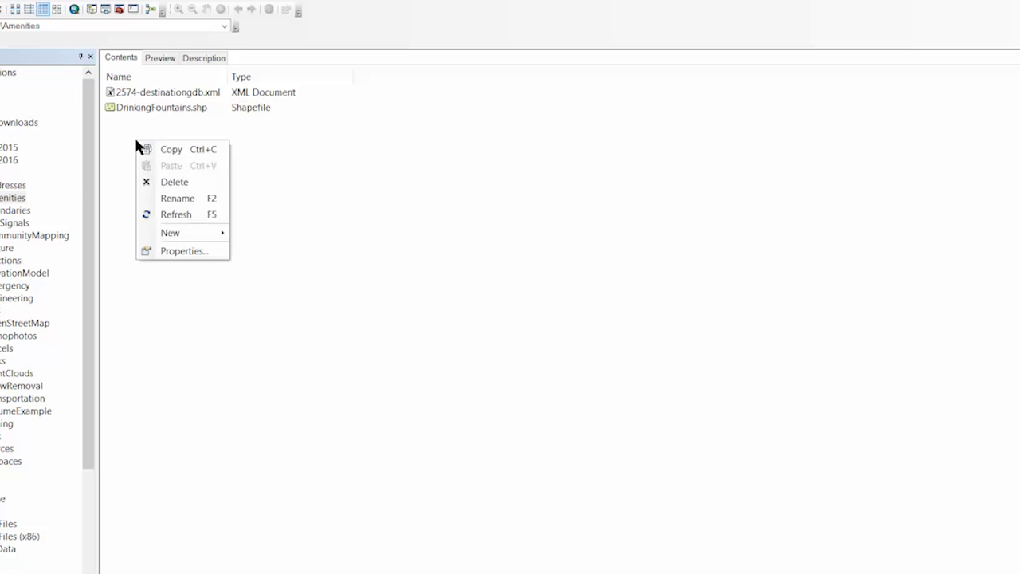
pyautogui.moveTo(191, 232)
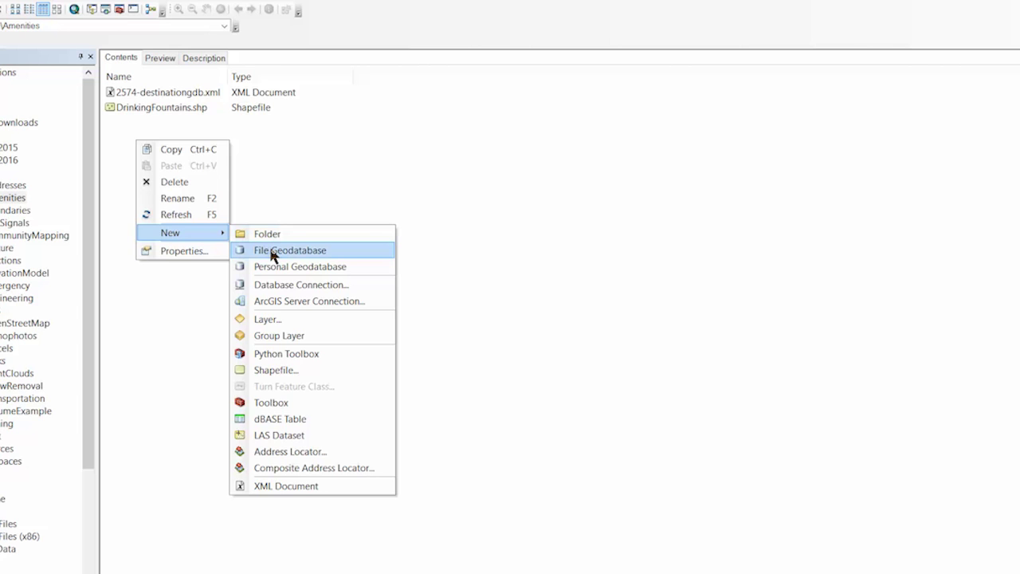
pyautogui.click(289, 250)
pyautogui.write('Community')
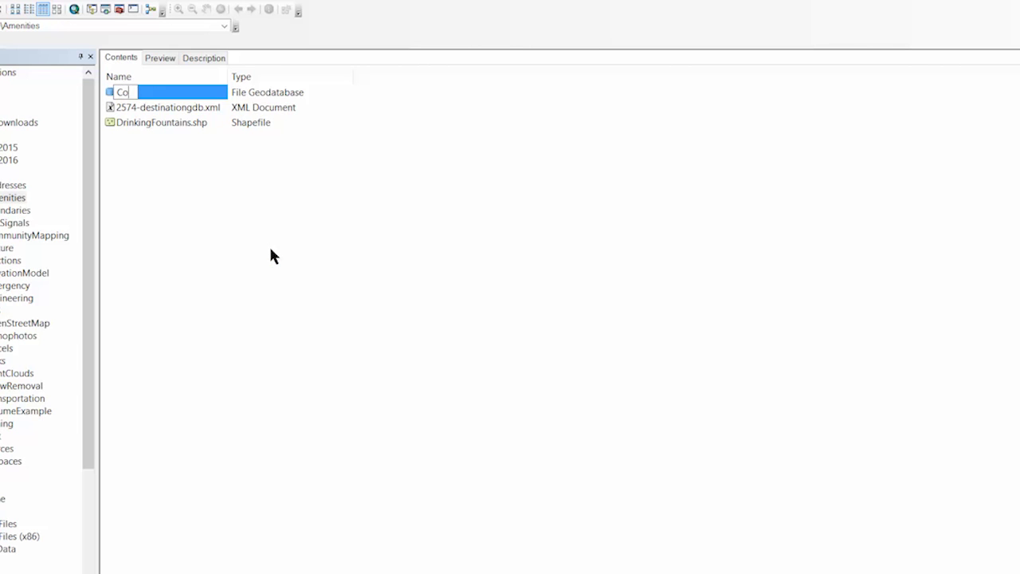
pyautogui.press('Return')
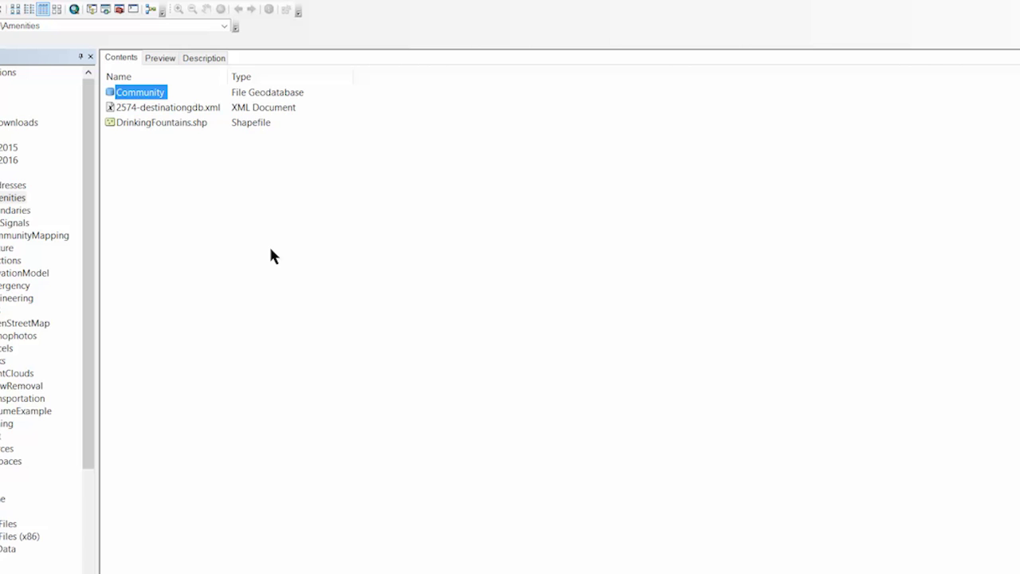
# Import the 2574-destinationgdb.xml workspace document into the Community geodatabase.
pyautogui.rightClick(139, 93)
pyautogui.moveTo(231, 235)
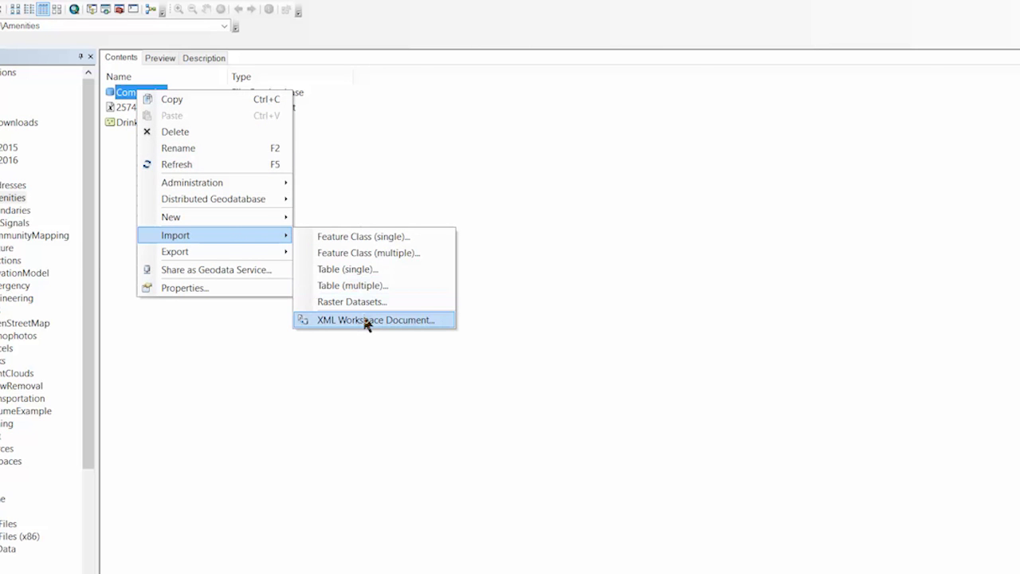
pyautogui.click(367, 320)
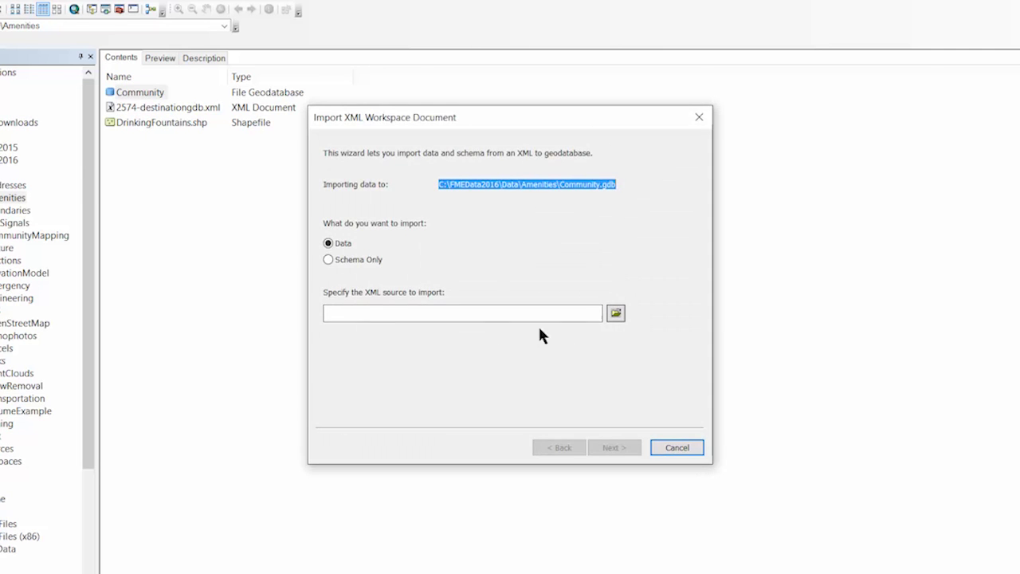
pyautogui.click(616, 313)
pyautogui.click(467, 215)
pyautogui.click(686, 408)
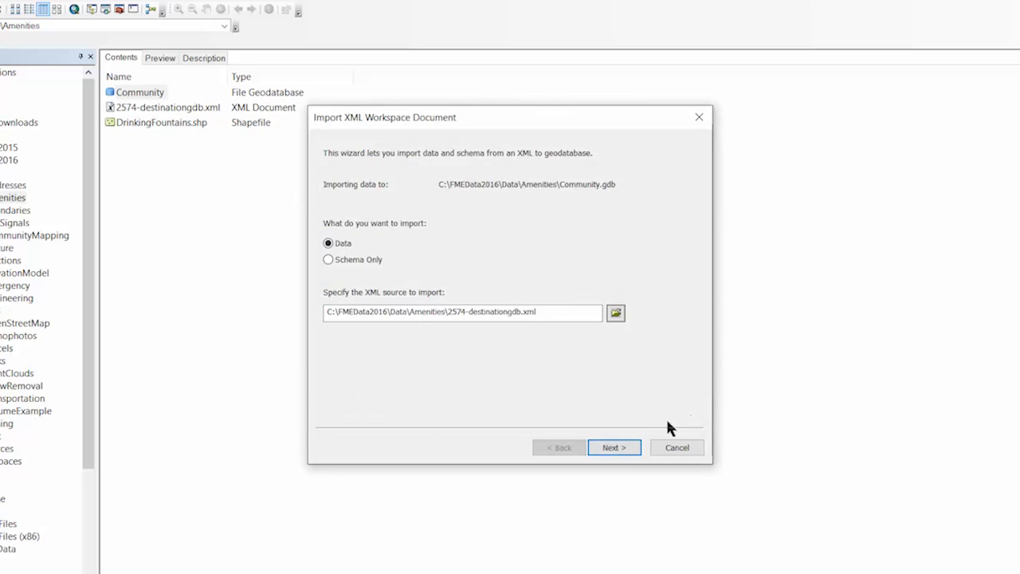
pyautogui.click(612, 447)
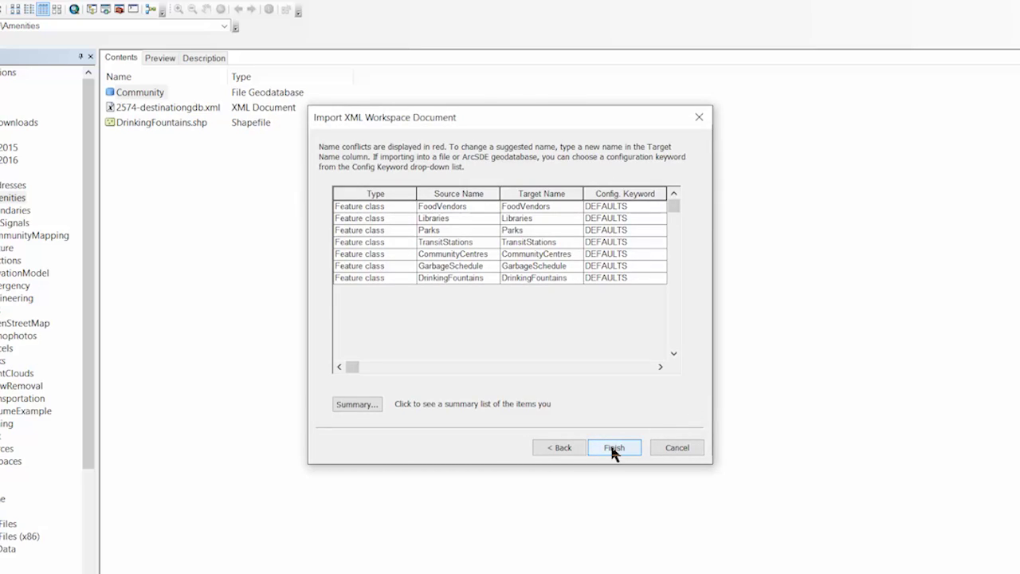
pyautogui.click(613, 448)
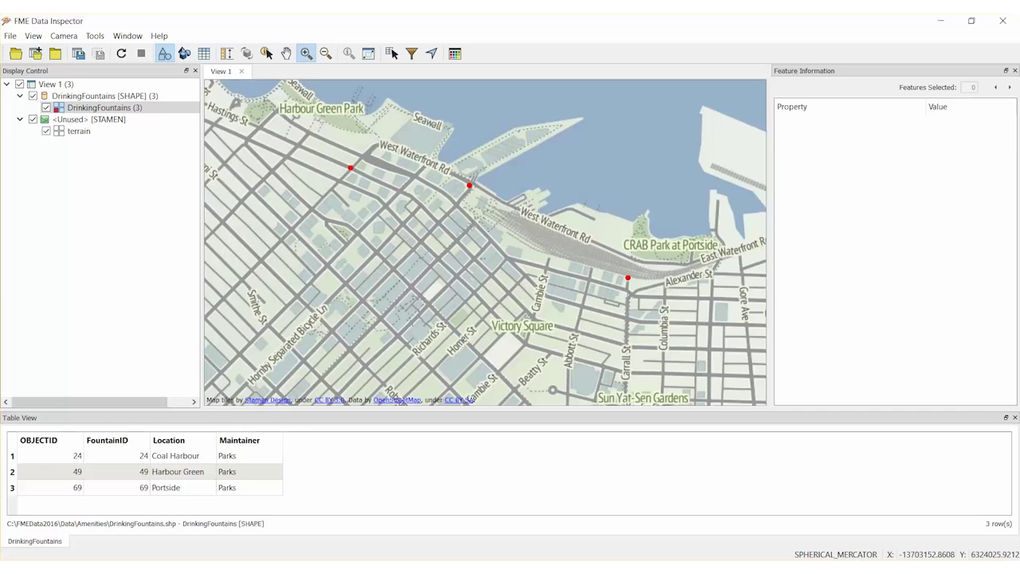
# Inspect the Coal Harbour fountain's record, maintained by Parks, in the Table View.
pyautogui.moveTo(245, 484)
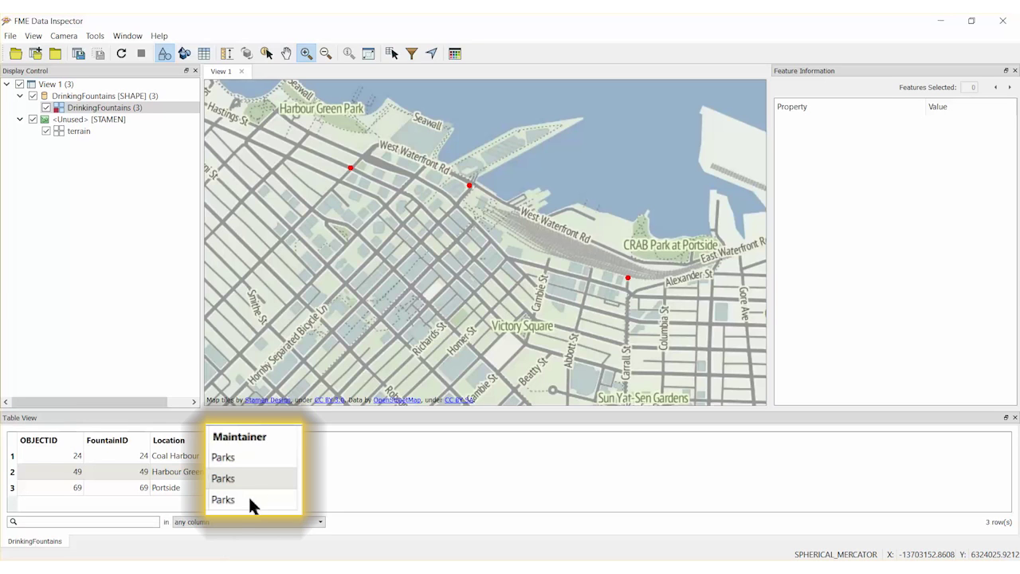
pyautogui.click(271, 457)
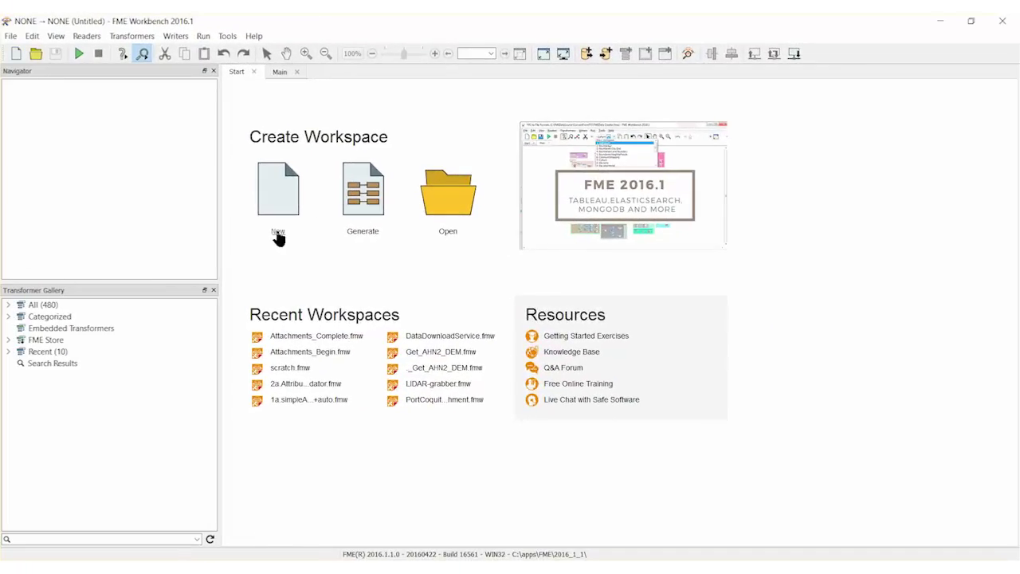
# Start a blank workspace with an Esri Shapefile reader for DrinkingFountains.shp from Amenities.
pyautogui.click(278, 237)
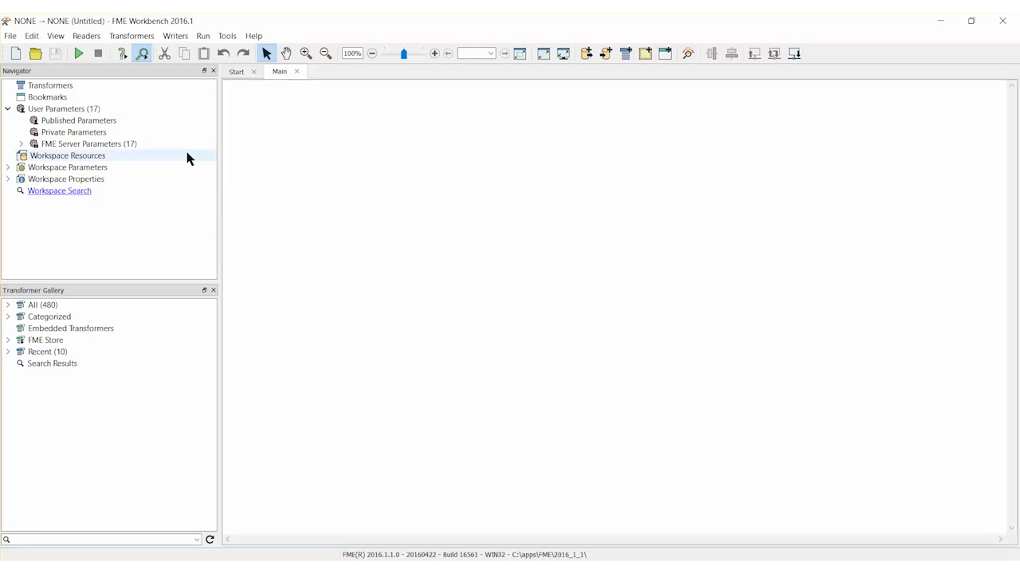
pyautogui.click(87, 36)
pyautogui.click(100, 52)
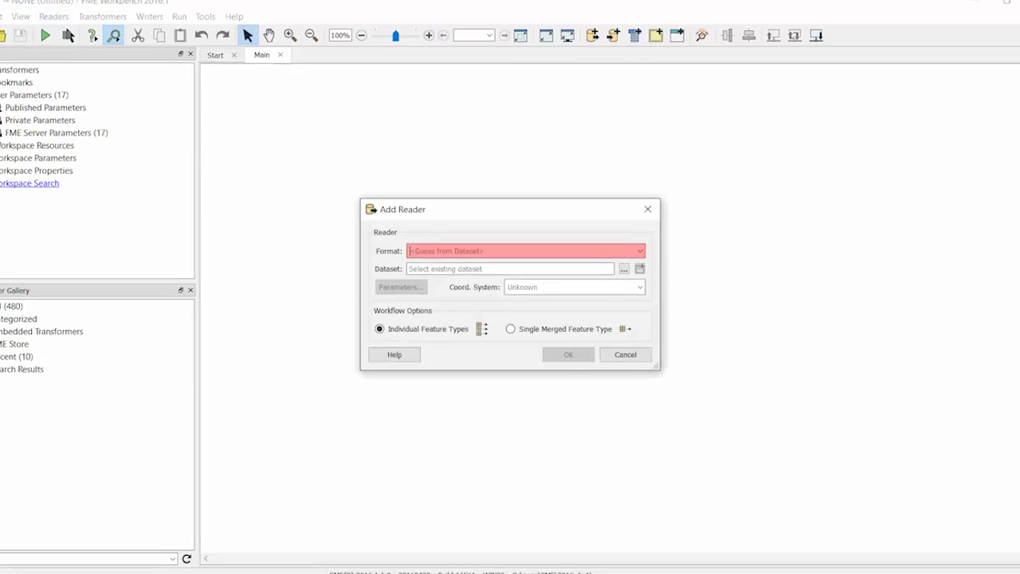
pyautogui.write('esri shapefil')
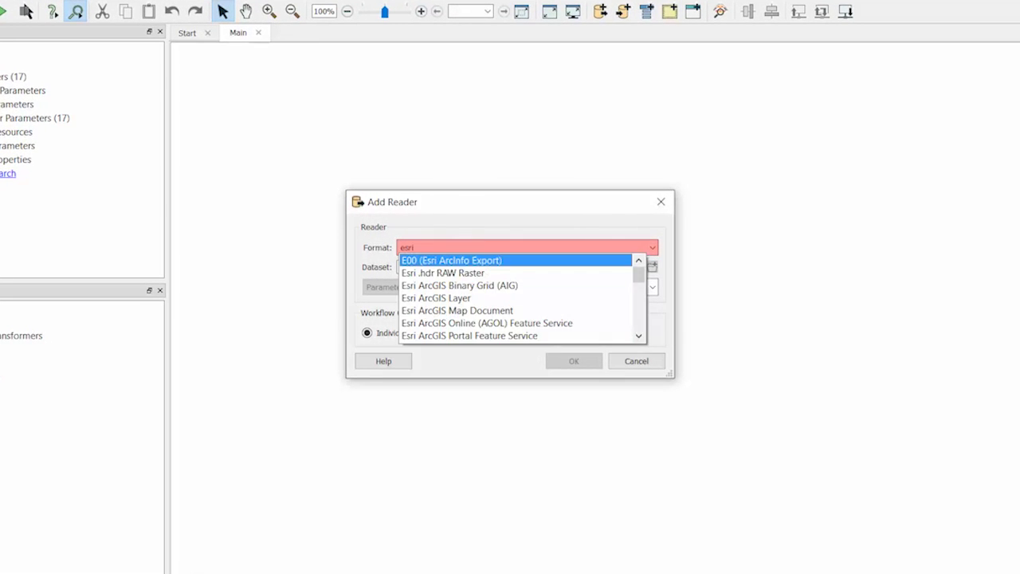
pyautogui.press('Return')
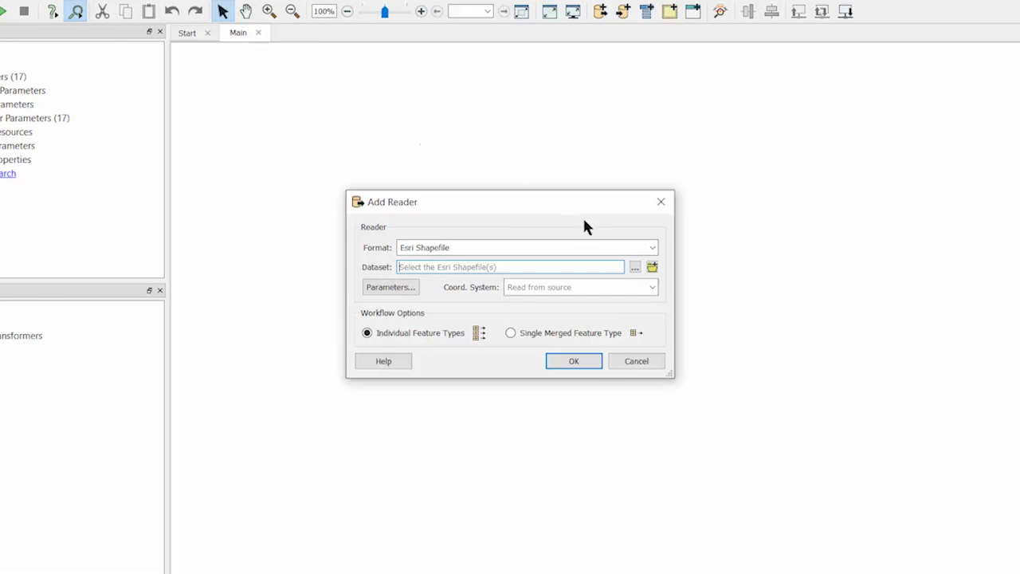
pyautogui.click(635, 267)
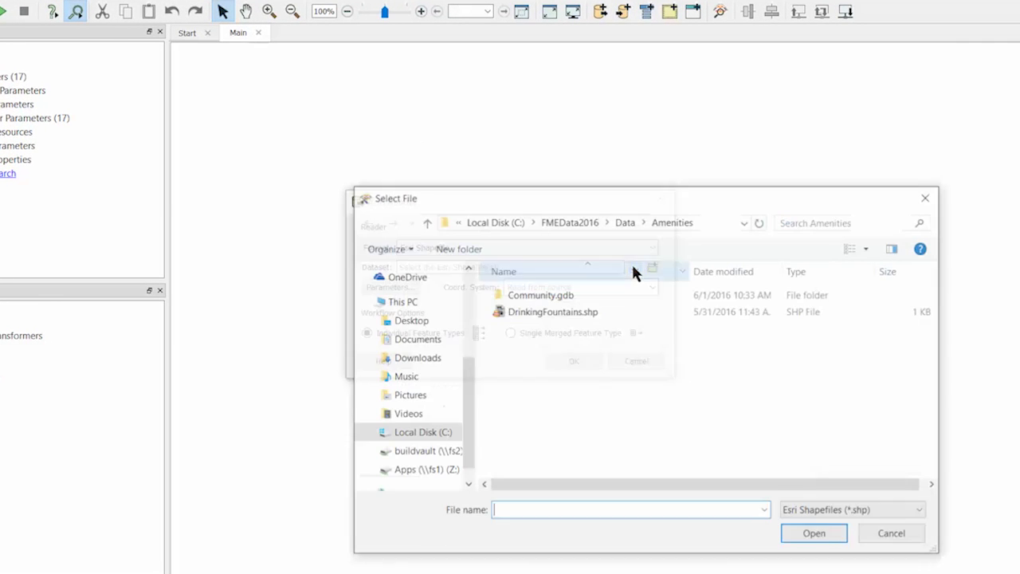
pyautogui.click(571, 310)
pyautogui.click(796, 532)
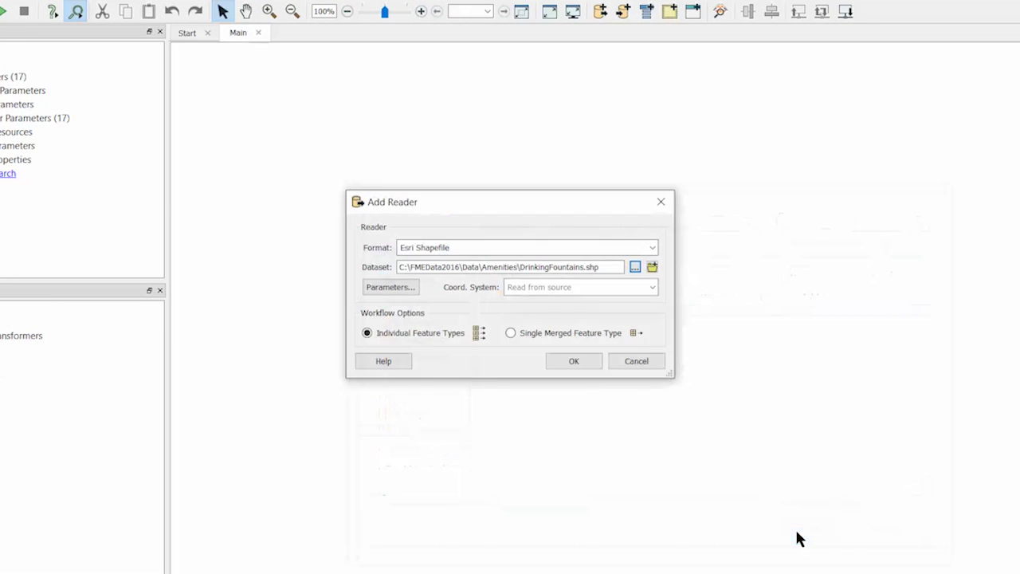
pyautogui.click(572, 361)
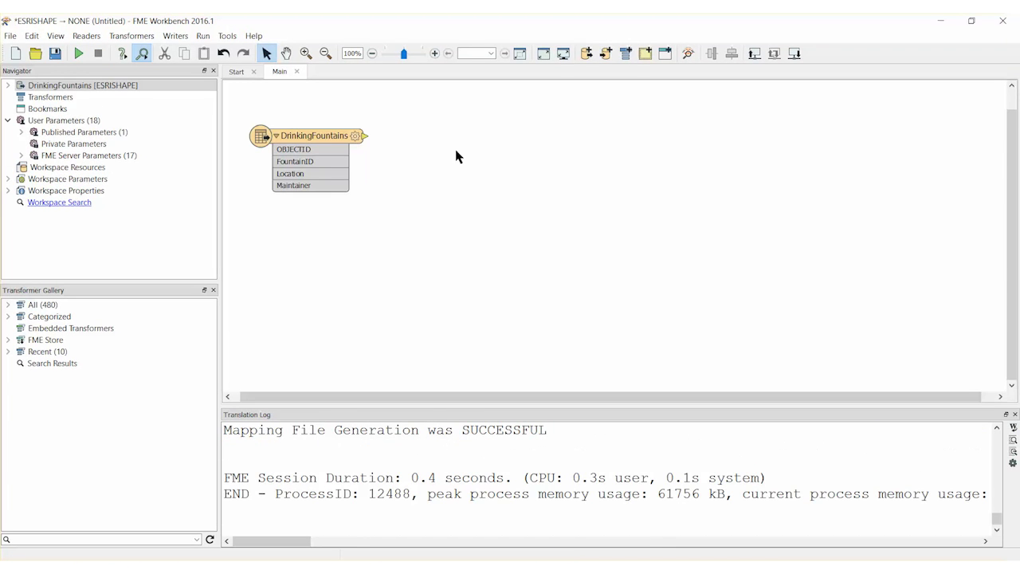
# Attach an AttributeManager to DrinkingFountains that sets Maintainer's value to Engineering.
pyautogui.write('attribu')
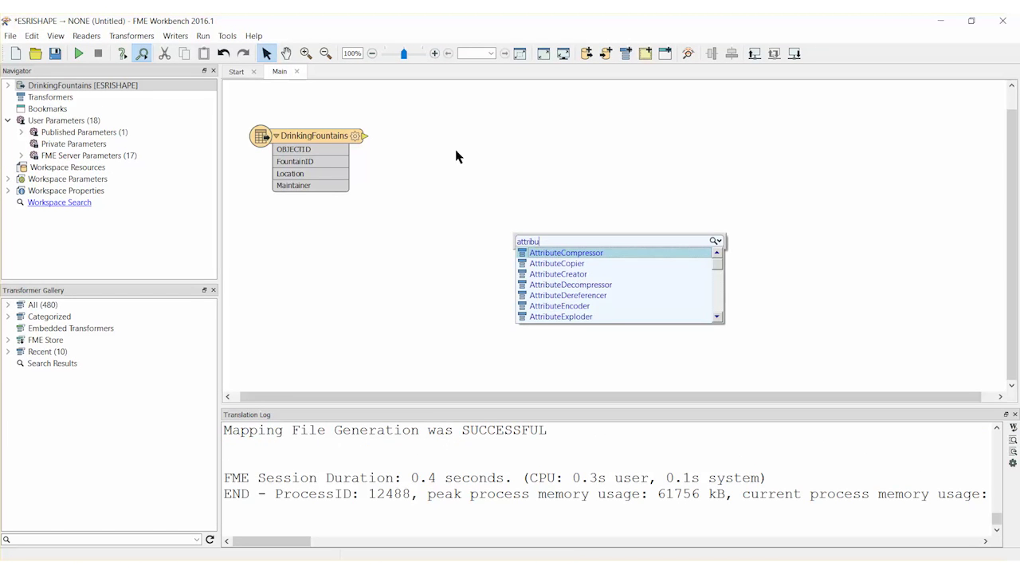
pyautogui.write('temanager')
pyautogui.press('Return')
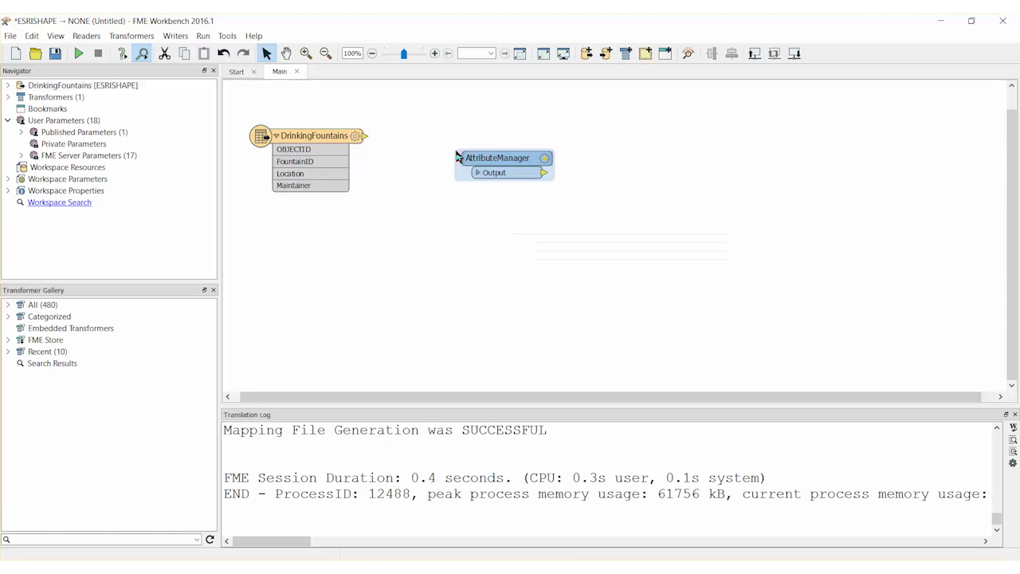
pyautogui.moveTo(483, 160); pyautogui.dragTo(430, 148)
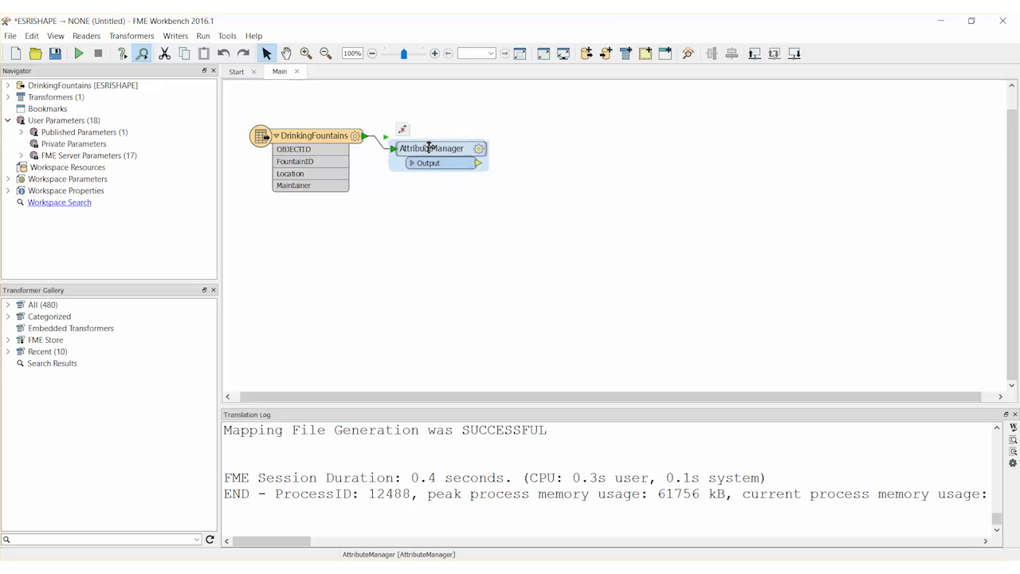
pyautogui.doubleClick(430, 148)
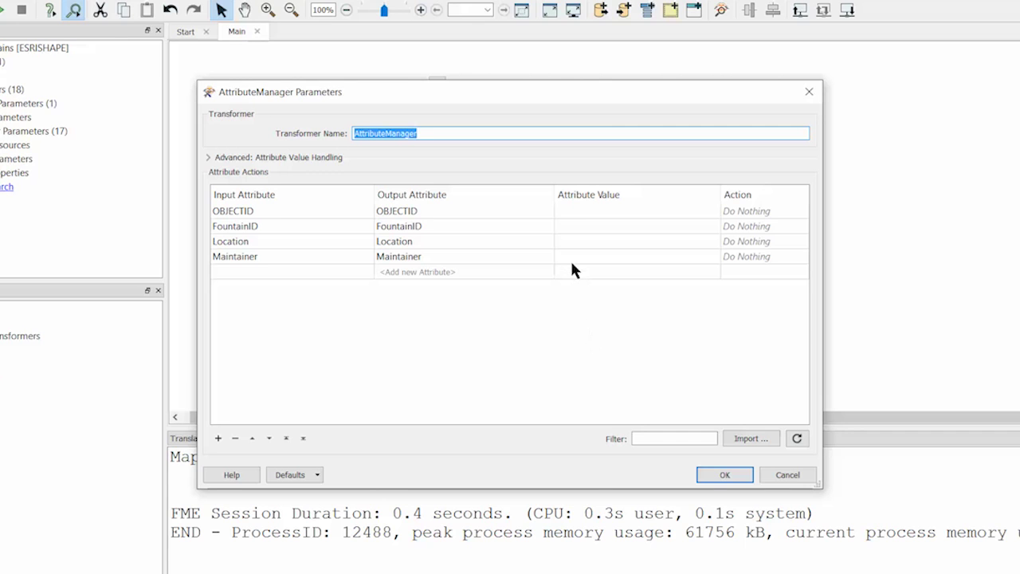
pyautogui.click(569, 257)
pyautogui.write('Engineering')
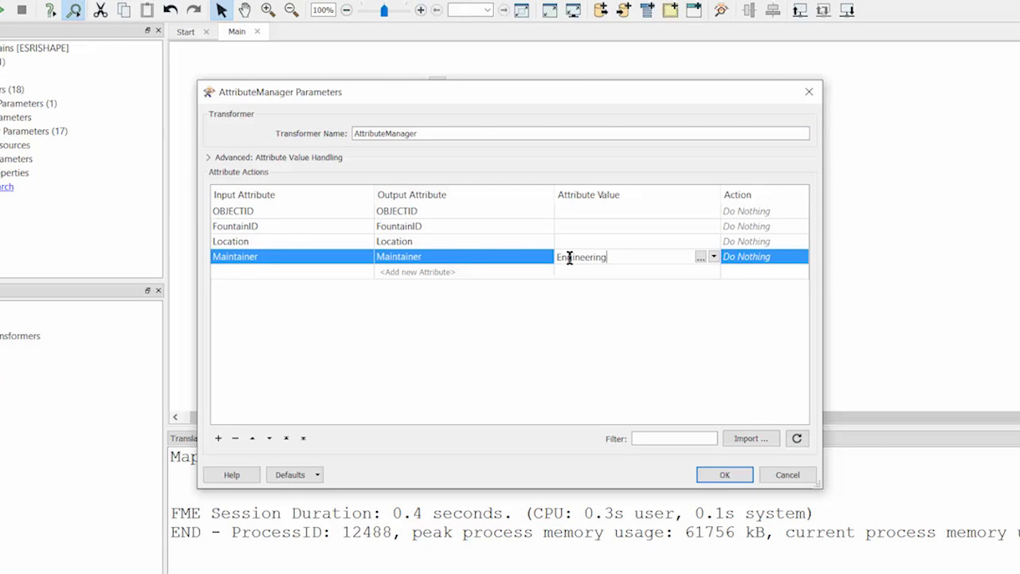
pyautogui.press('Return')
pyautogui.click(583, 290)
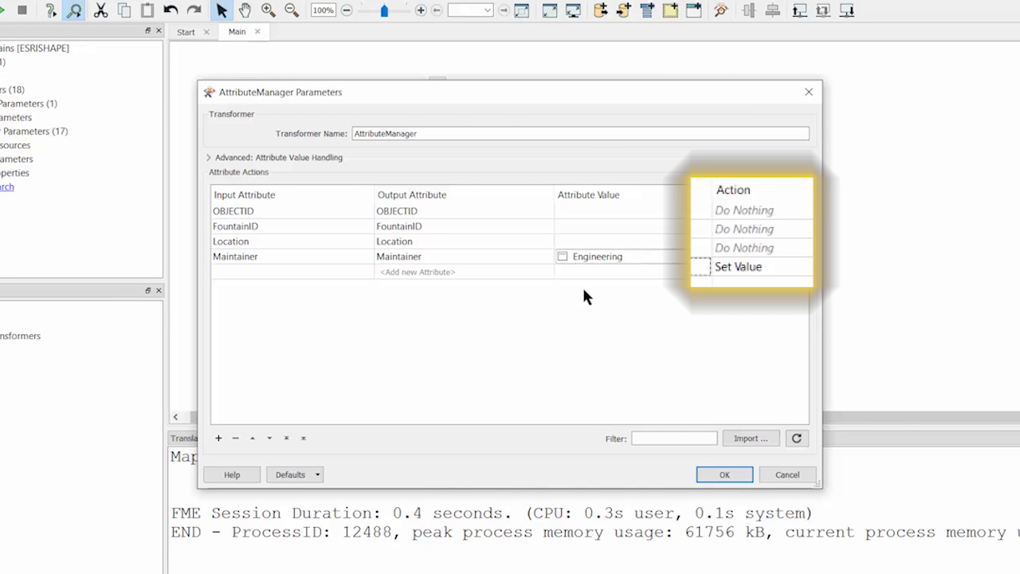
pyautogui.click(709, 473)
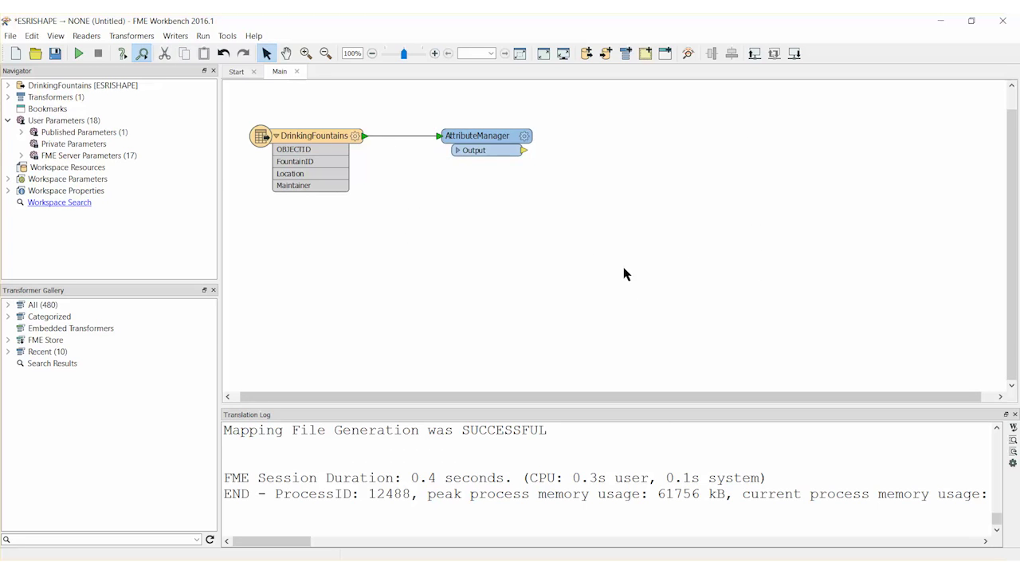
# Add an Esri Geodatabase (File Geodb API) writer on Community.gdb, importing the table definition from the dataset.
pyautogui.click(175, 36)
pyautogui.click(184, 55)
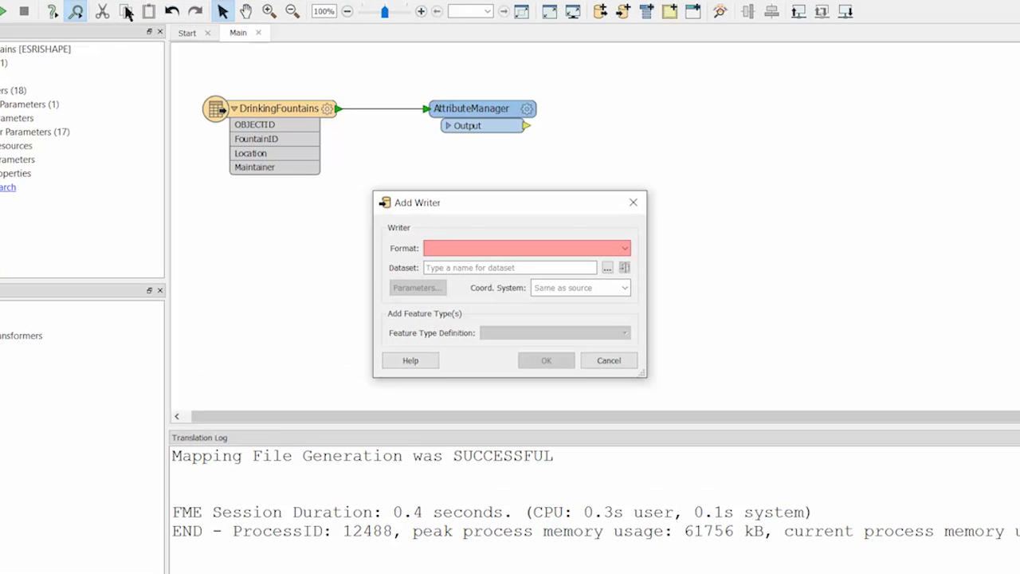
pyautogui.click(428, 248)
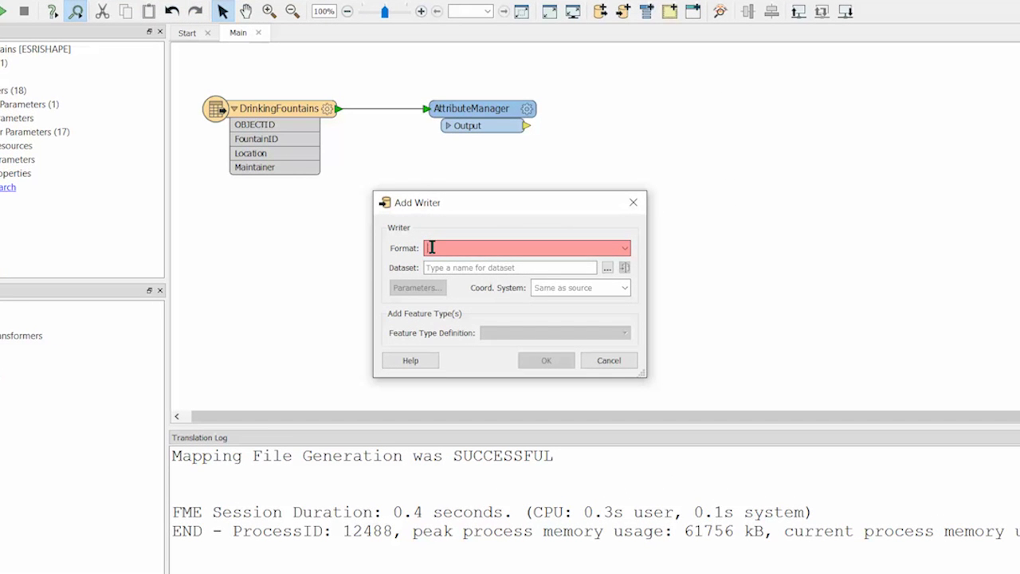
pyautogui.write('esri geoda')
pyautogui.press('Down')
pyautogui.press('Down')
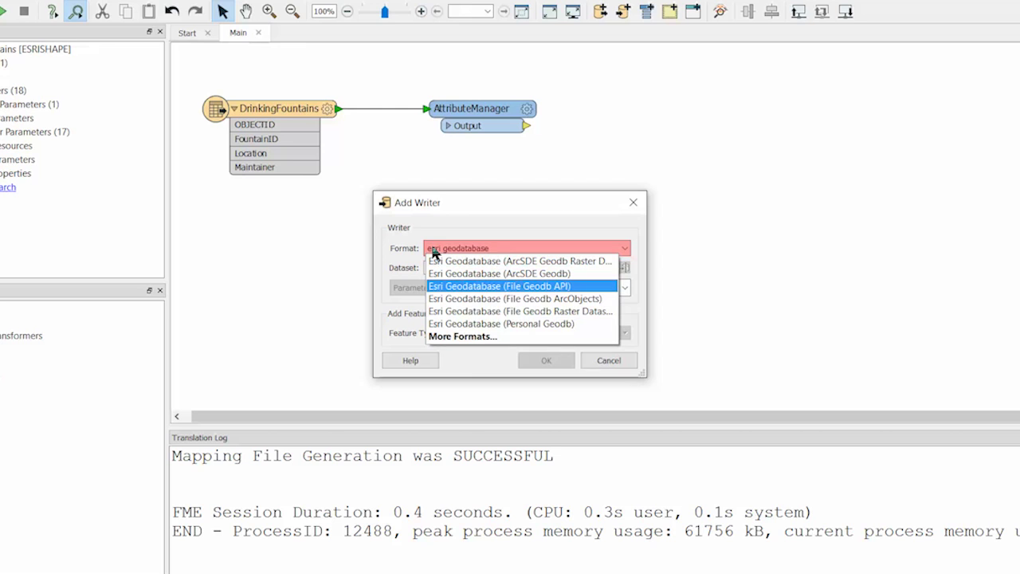
pyautogui.press('Return')
pyautogui.click(606, 268)
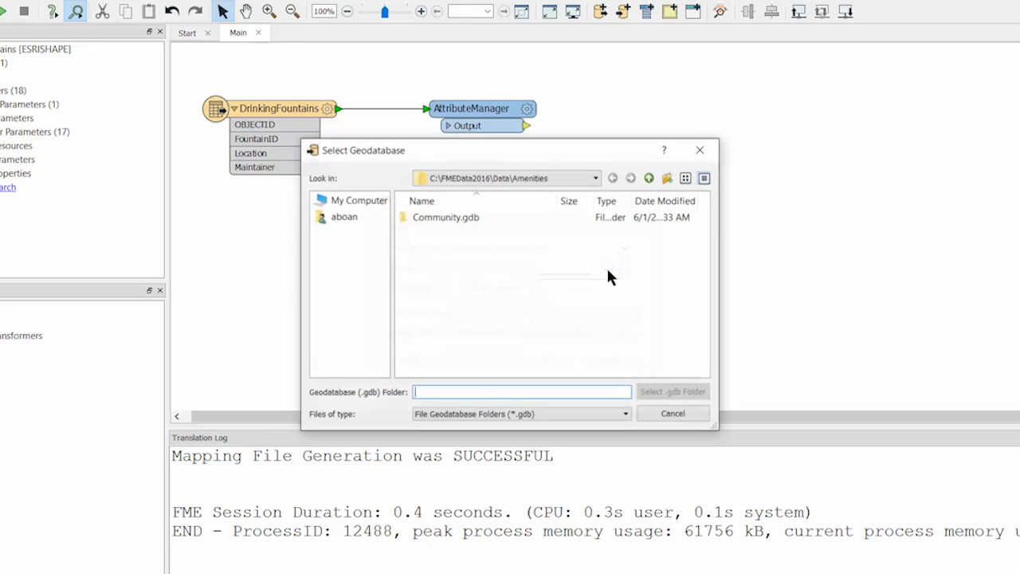
pyautogui.click(470, 223)
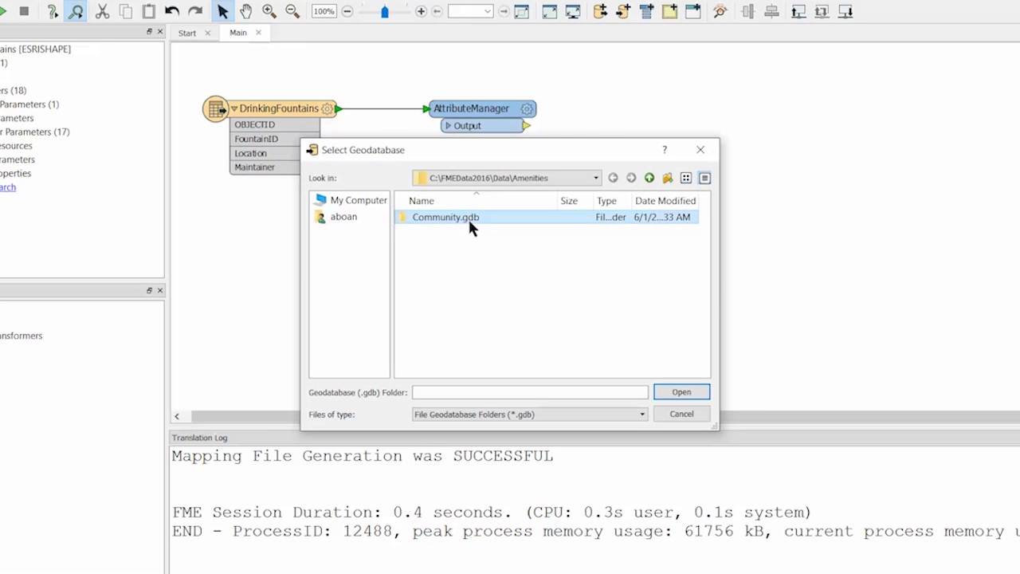
pyautogui.click(670, 389)
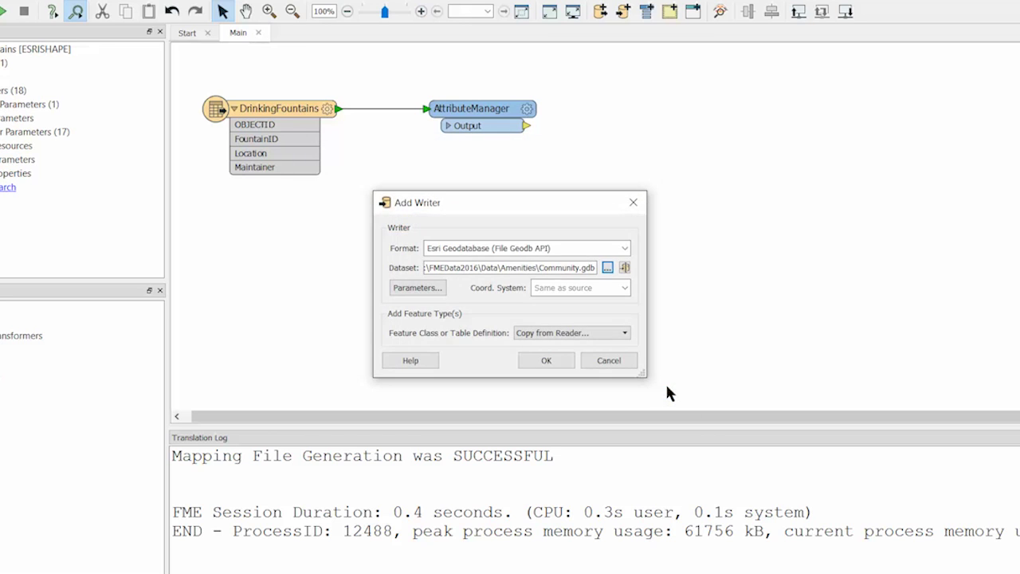
pyautogui.click(624, 333)
pyautogui.click(610, 371)
pyautogui.click(546, 361)
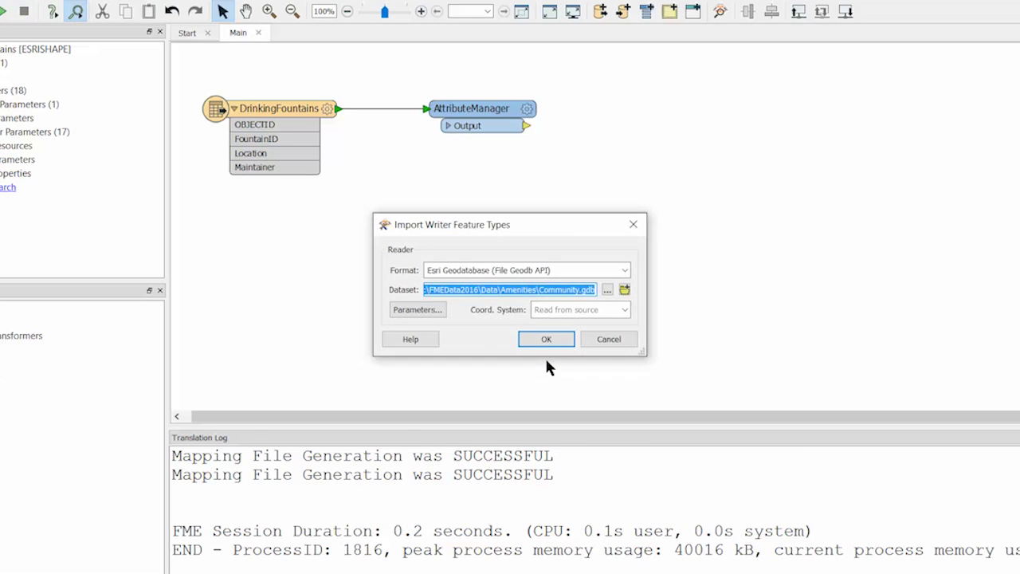
# Restrict the imported Table List to DrinkingFountains only.
pyautogui.click(419, 339)
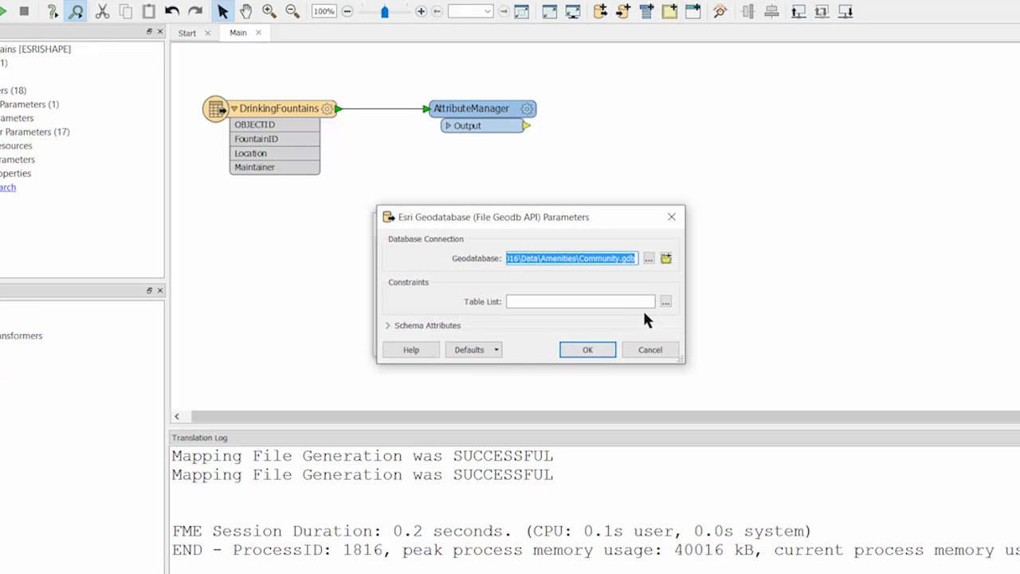
pyautogui.click(664, 301)
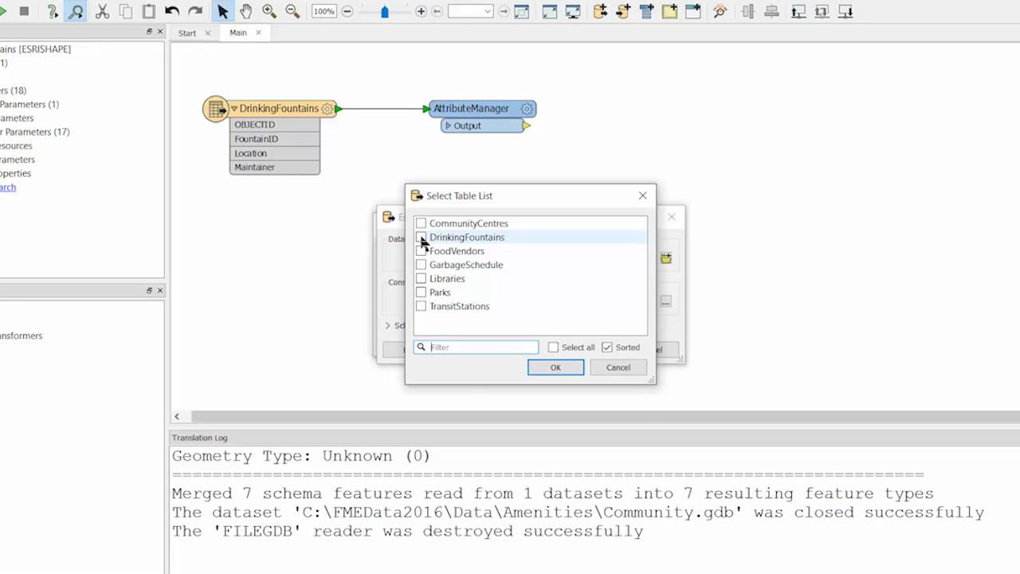
pyautogui.click(421, 237)
pyautogui.click(553, 367)
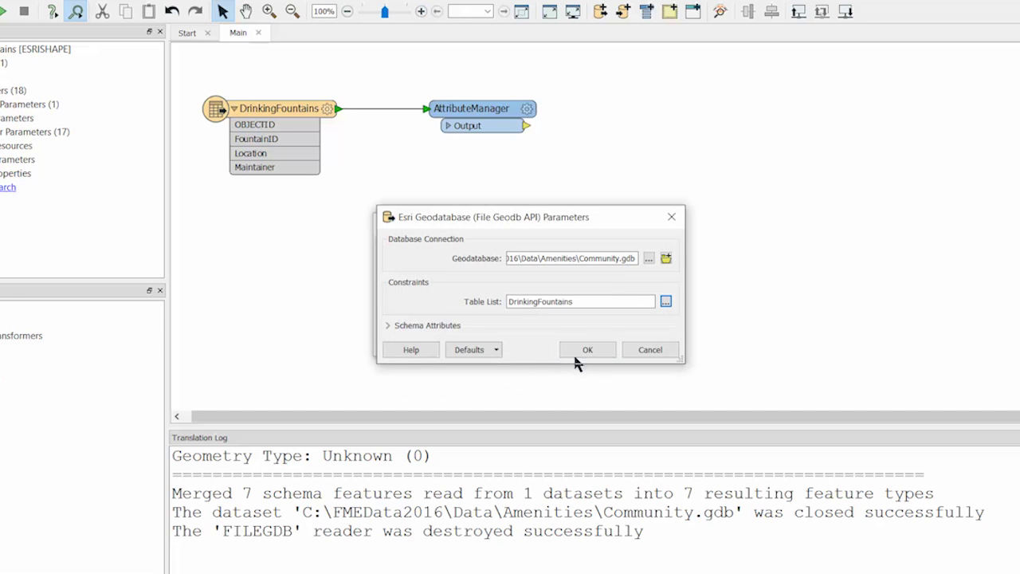
# Finish importing the DrinkingFountains feature type and place the writer after AttributeManager.
pyautogui.click(587, 349)
pyautogui.click(546, 339)
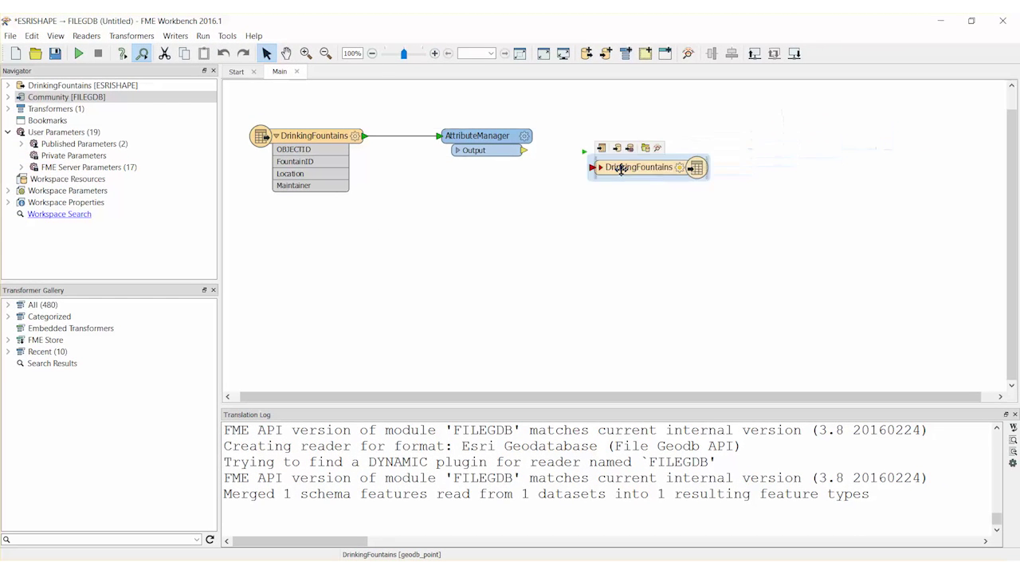
pyautogui.click(667, 150)
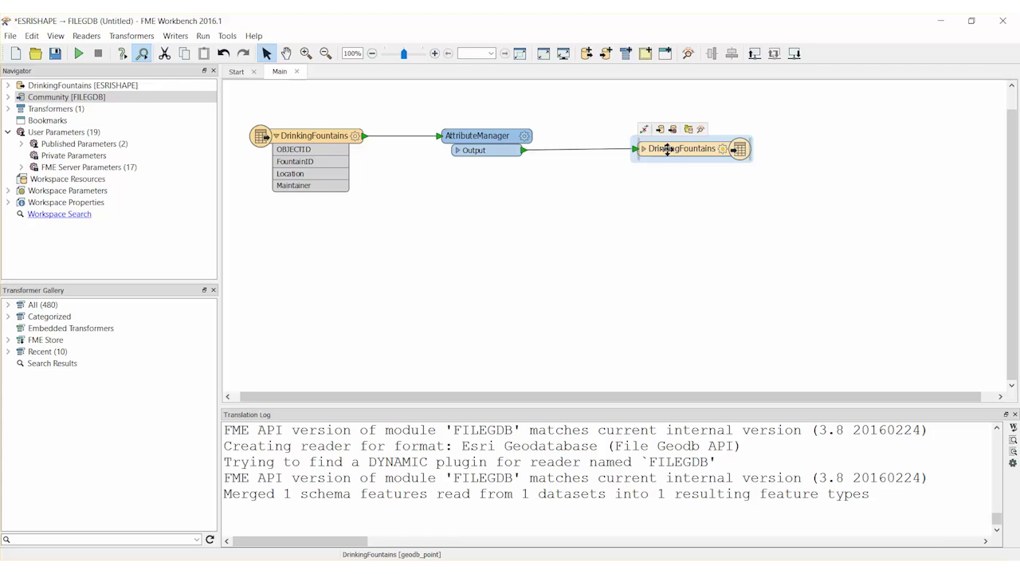
# Set the writer's Feature Operation to Update matched on FountainID, then run the translation.
pyautogui.doubleClick(667, 150)
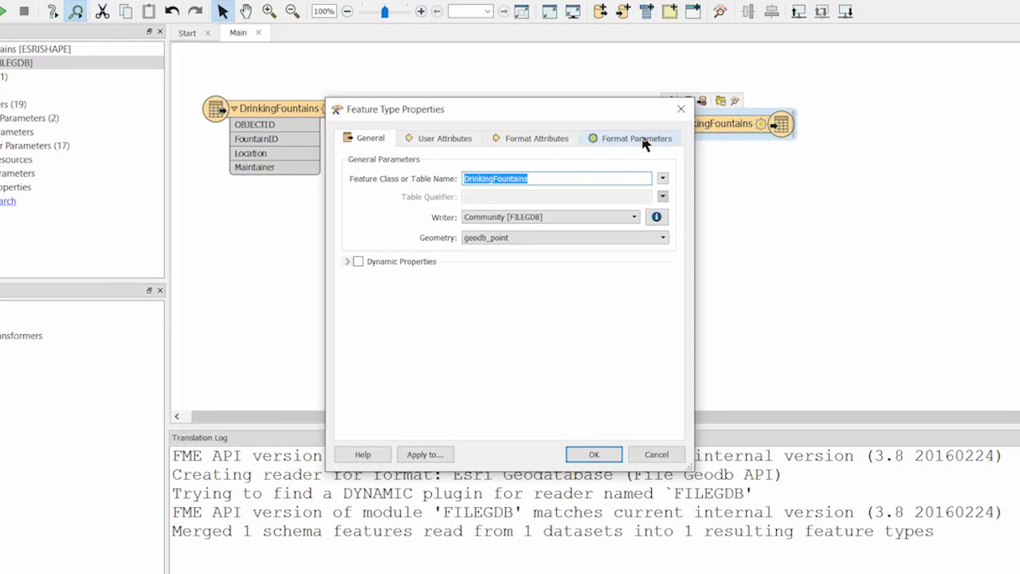
pyautogui.click(644, 141)
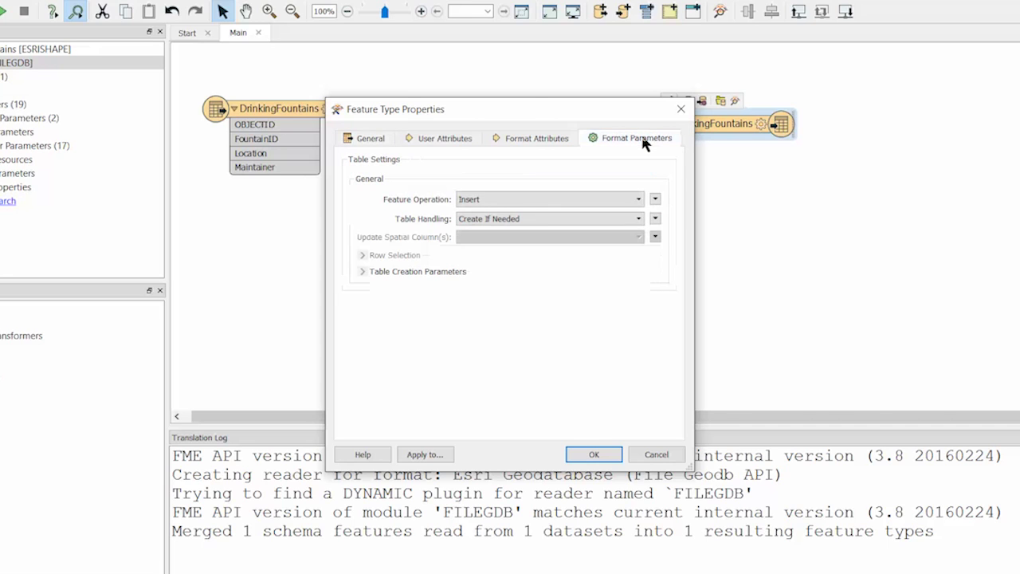
pyautogui.click(642, 200)
pyautogui.click(625, 222)
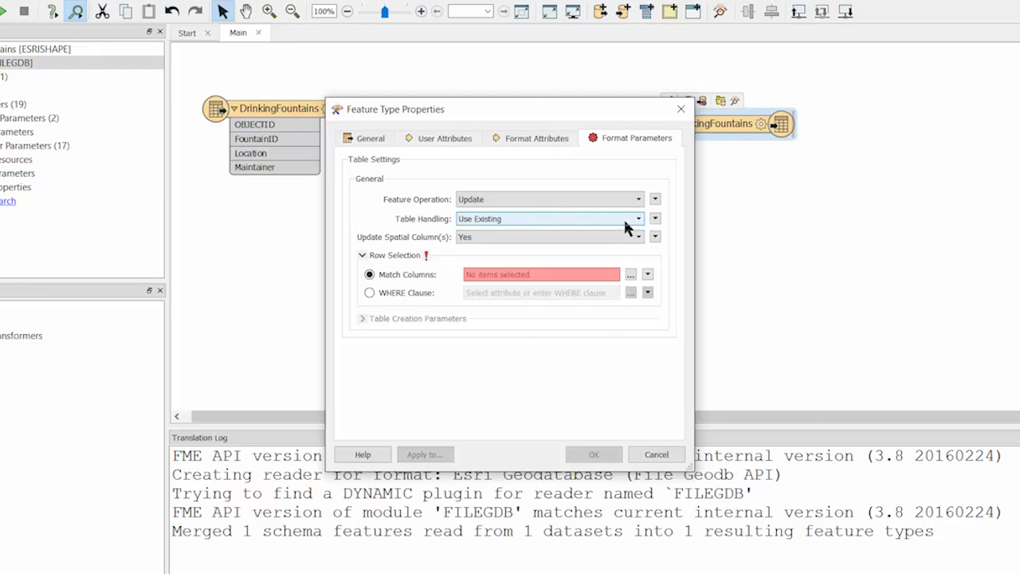
pyautogui.click(630, 274)
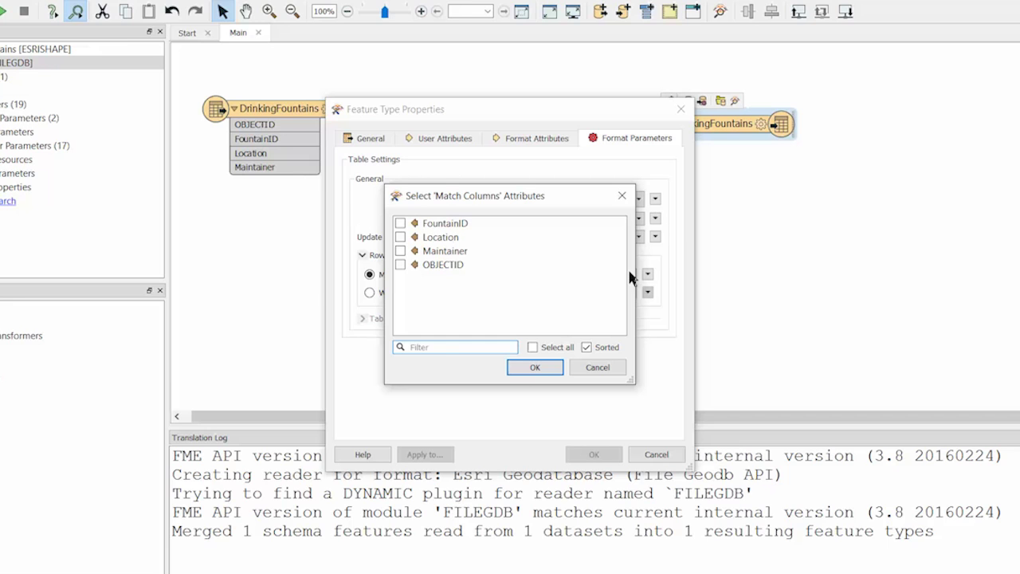
pyautogui.click(401, 224)
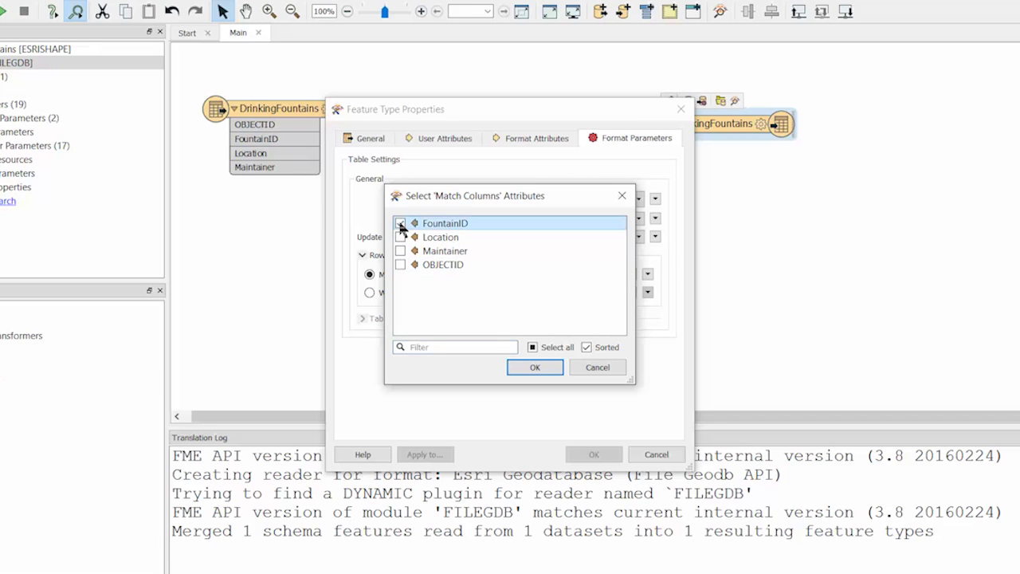
pyautogui.click(526, 367)
pyautogui.click(590, 453)
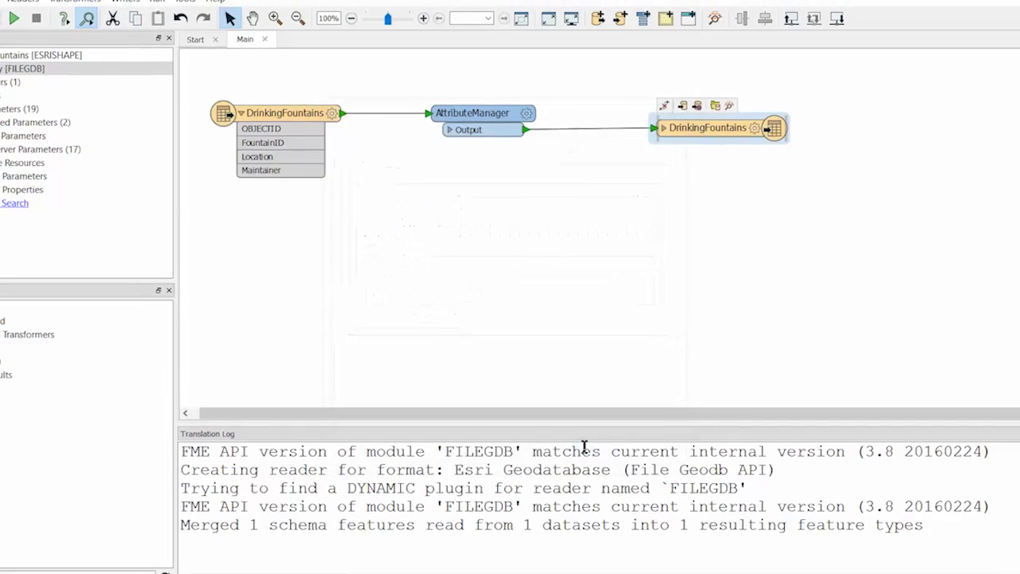
pyautogui.click(85, 52)
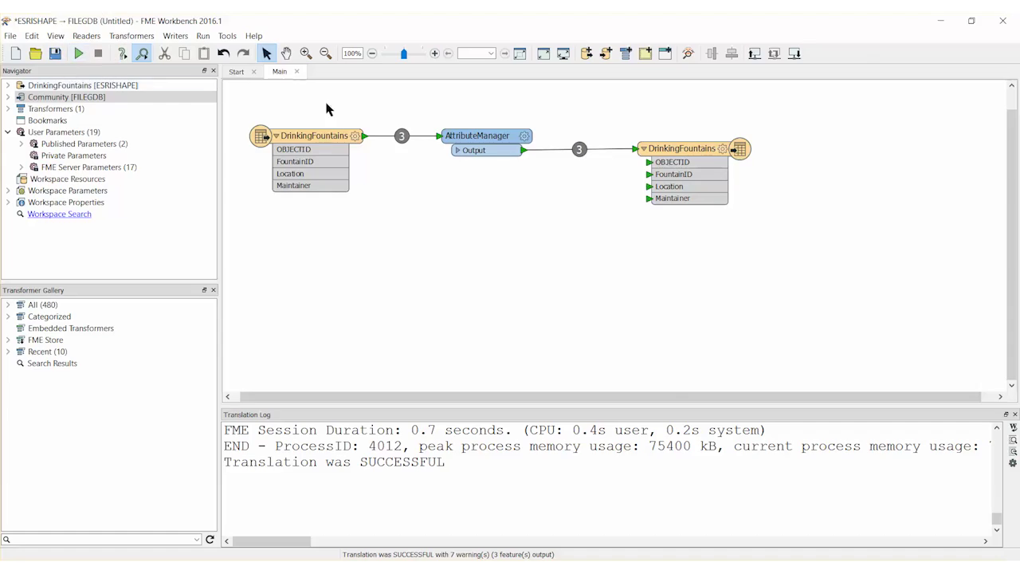
pyautogui.click(666, 148)
# Zoom the written DrinkingFountains data to Coal Harbour and select fountain 24, now maintained by Engineering.
pyautogui.rightClick(666, 148)
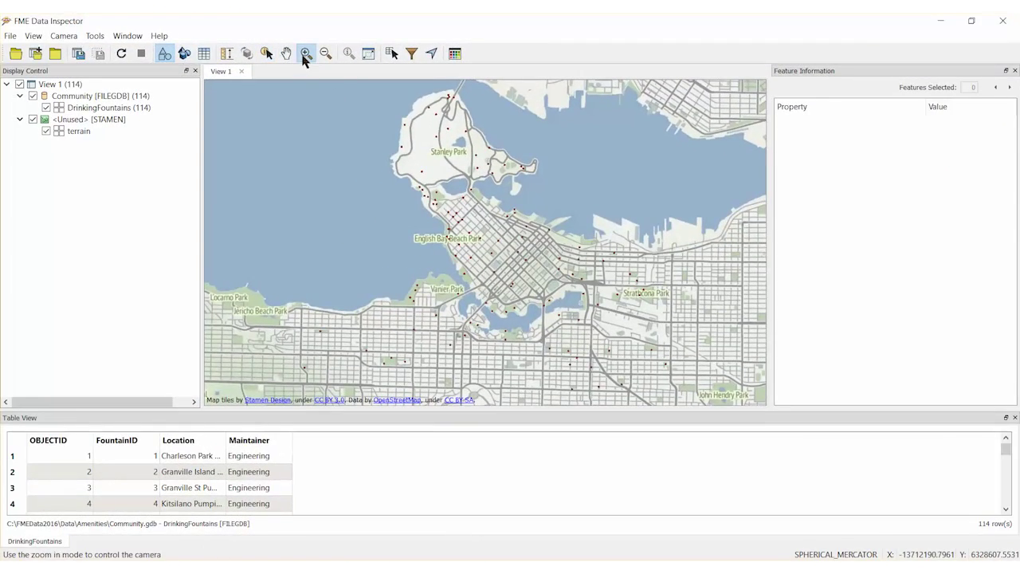
pyautogui.click(304, 56)
pyautogui.moveTo(482, 196); pyautogui.dragTo(560, 238)
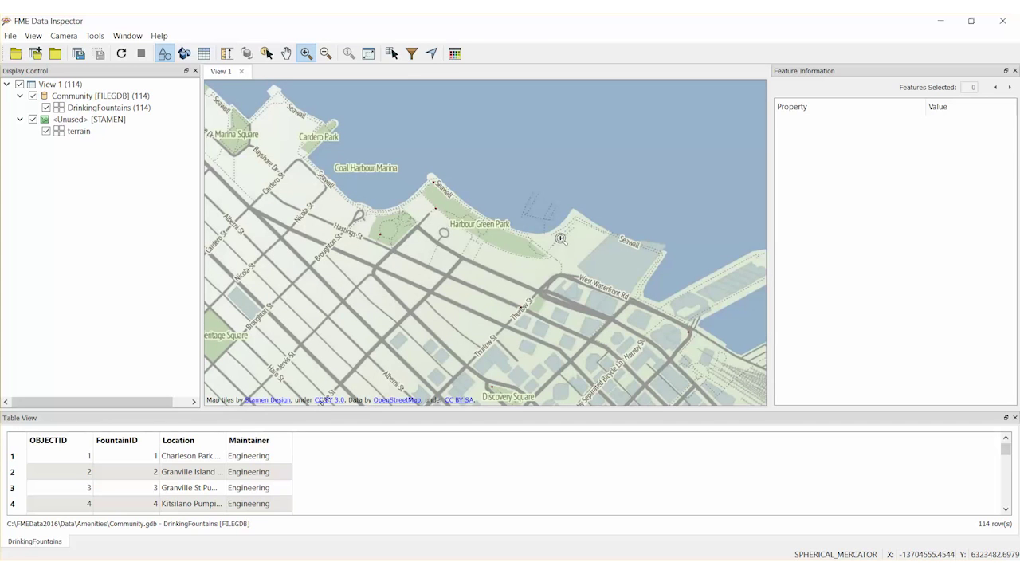
pyautogui.click(267, 53)
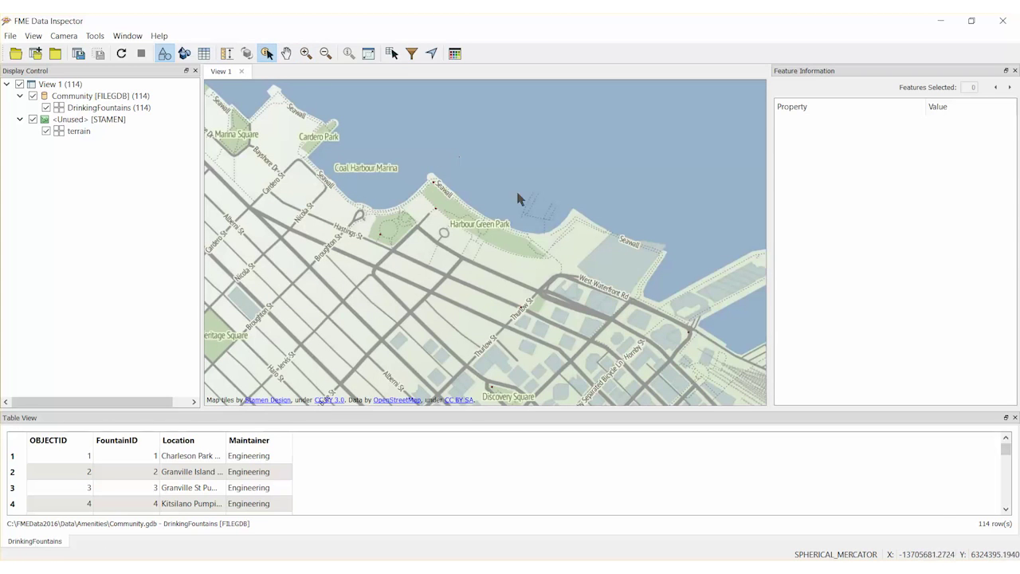
pyautogui.click(687, 331)
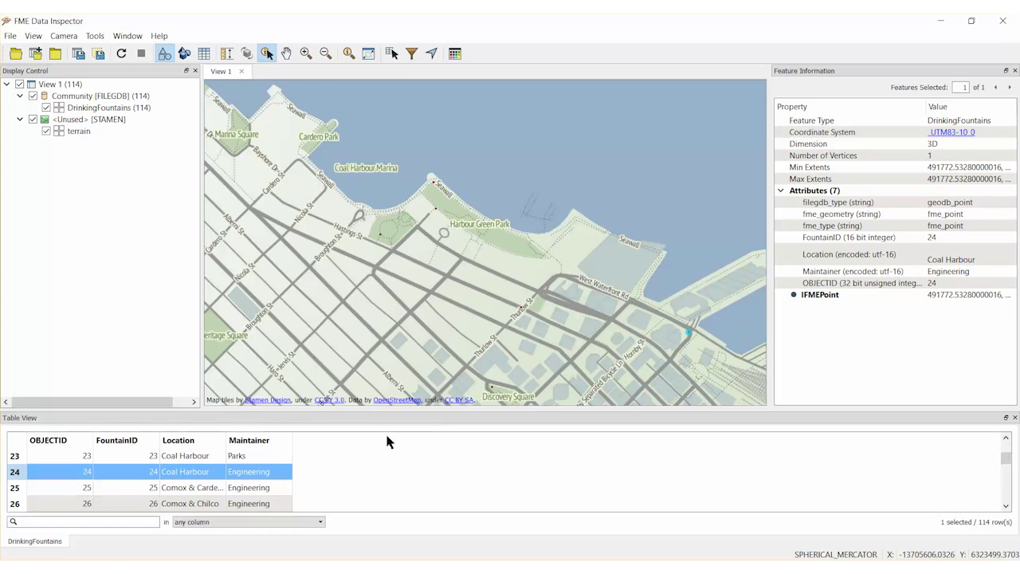